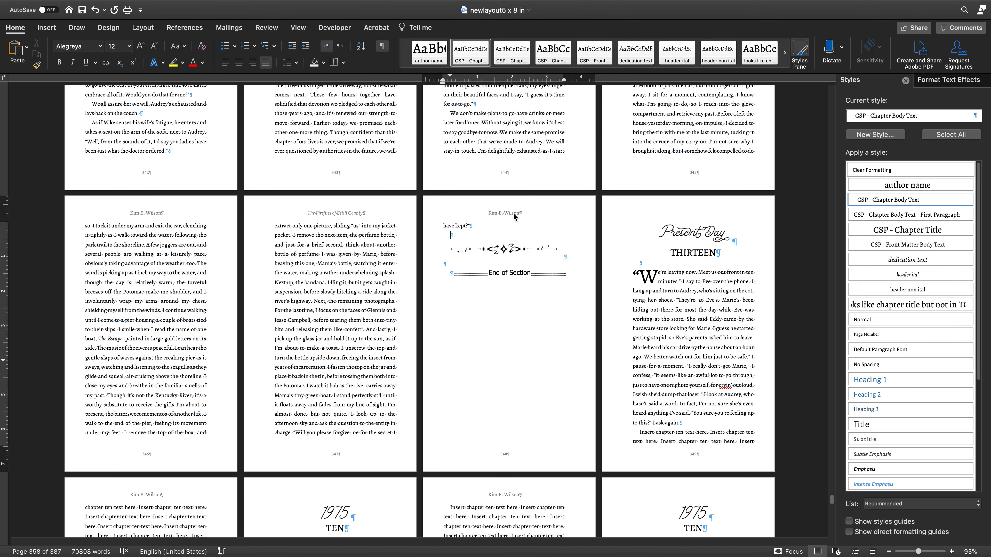
- Insert a run of blank paragraphs between the line ending "have kept?" and the ornament to lower it towards the page bottom
scroll(514, 217, up, 1)
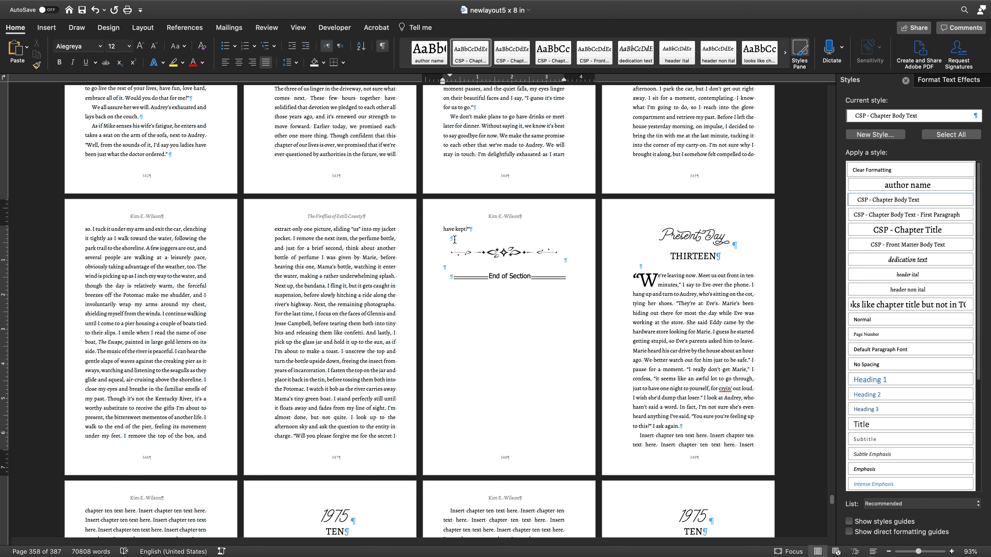
key(Return)
key(Return)
key(Return)
key(Return)
key(Return)
key(Return)
key(Return)
key(Return)
key(Return)
key(Return)
key(Return)
key(Return)
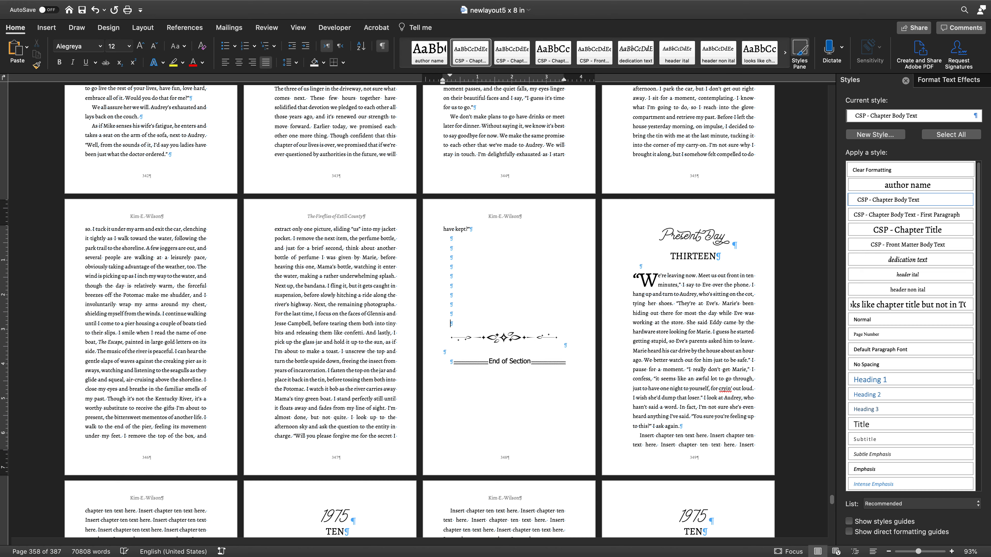
key(Return)
key(Return)
key(Return)
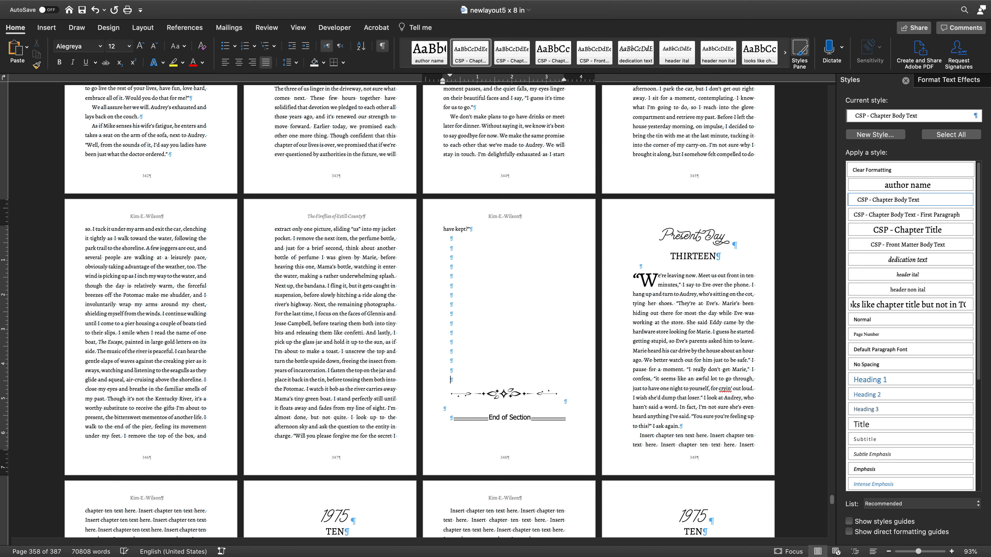
key(Return)
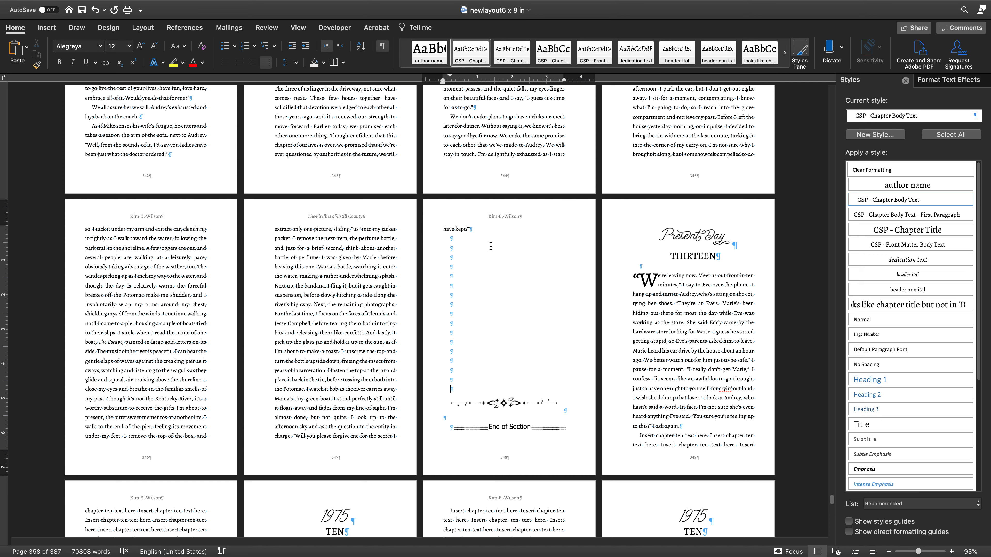
- Try Widow/Orphan control on the paragraph that runs over to the section's last page, and undo it
click(371, 373)
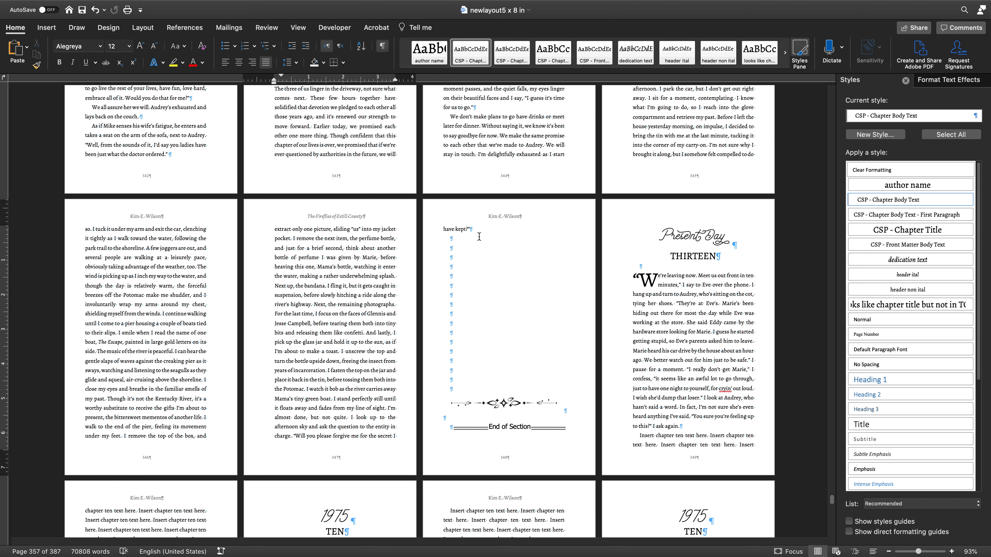
mouse_move(249, 4)
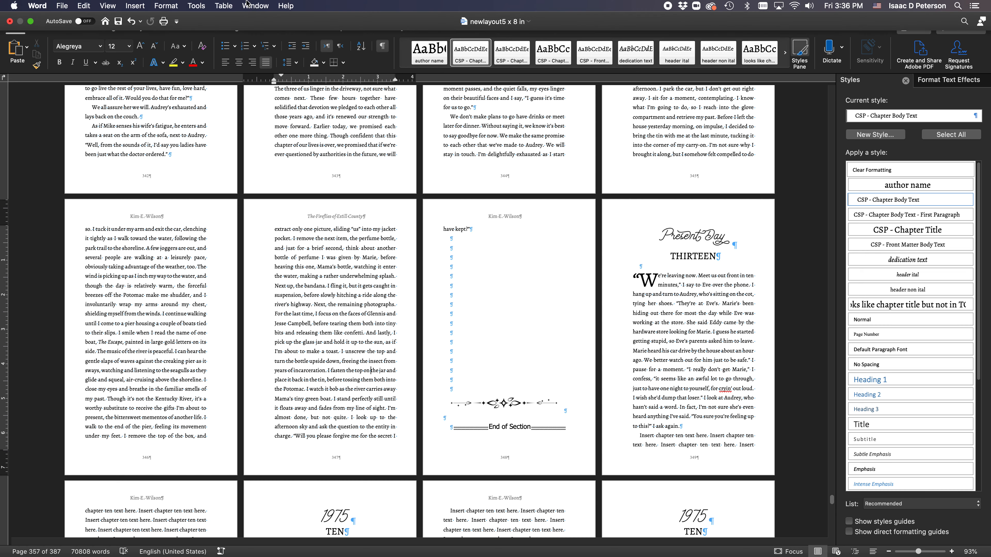
click(180, 5)
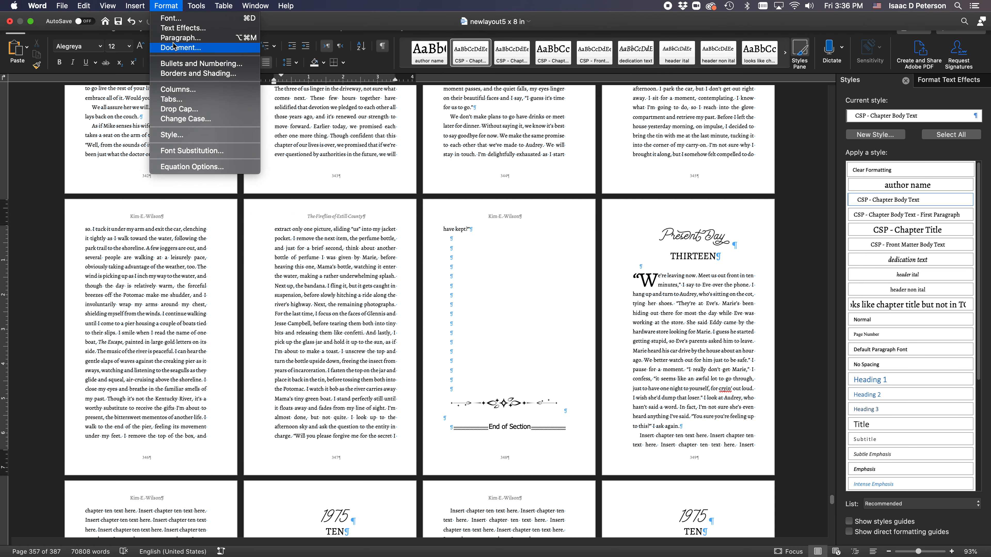
click(180, 38)
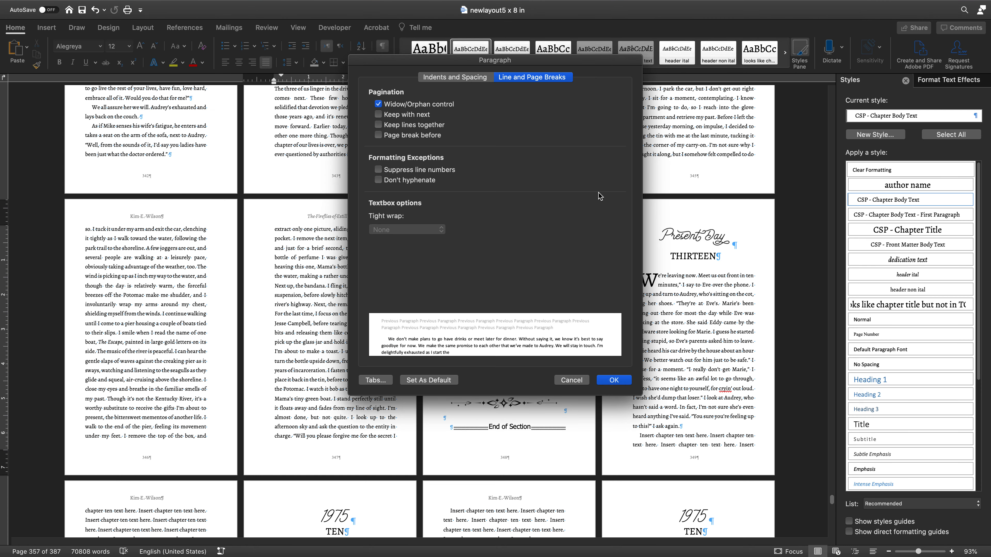
click(613, 380)
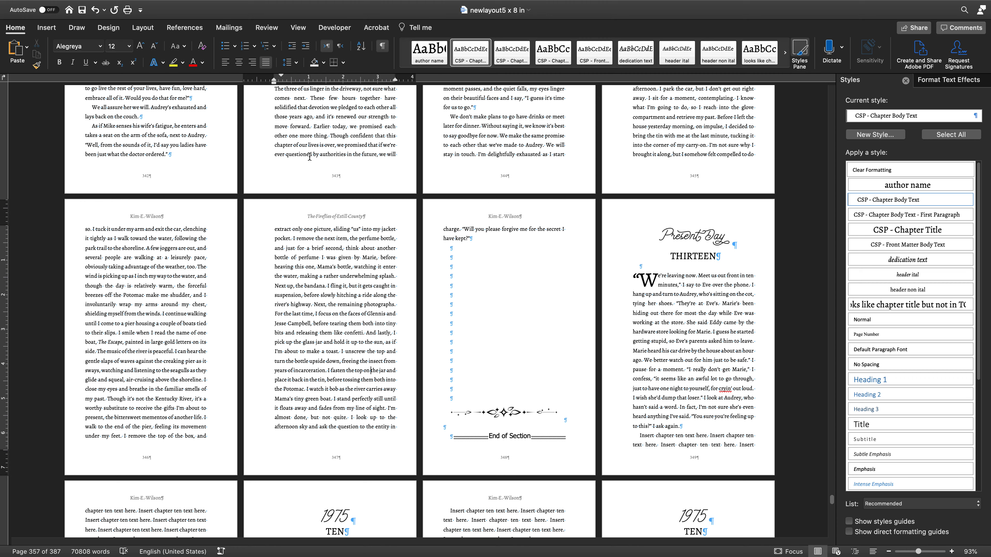
key(super+z)
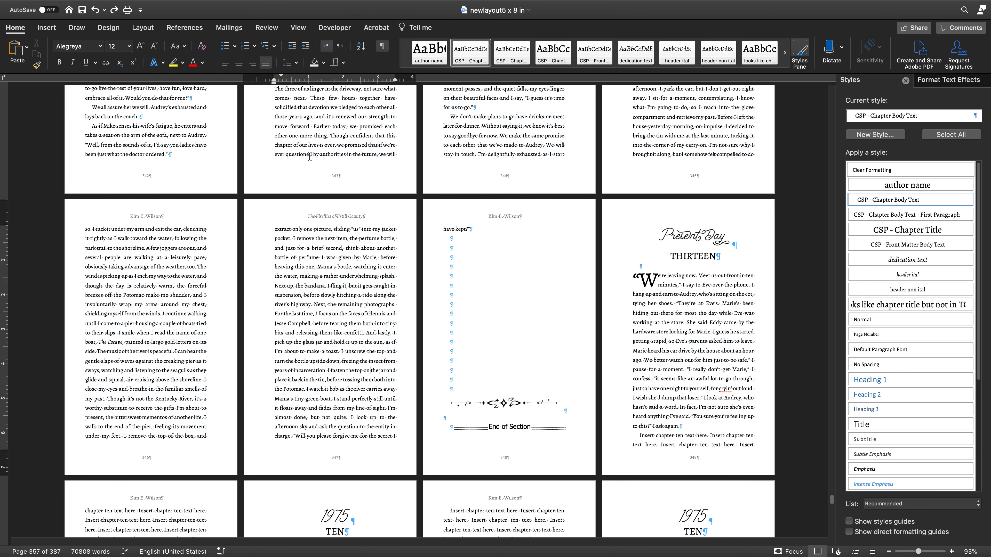
- Set the line spacing to Multiple 1.17 for the text from "We don't make plans" through "have kept?"
scroll(317, 373, up, 2)
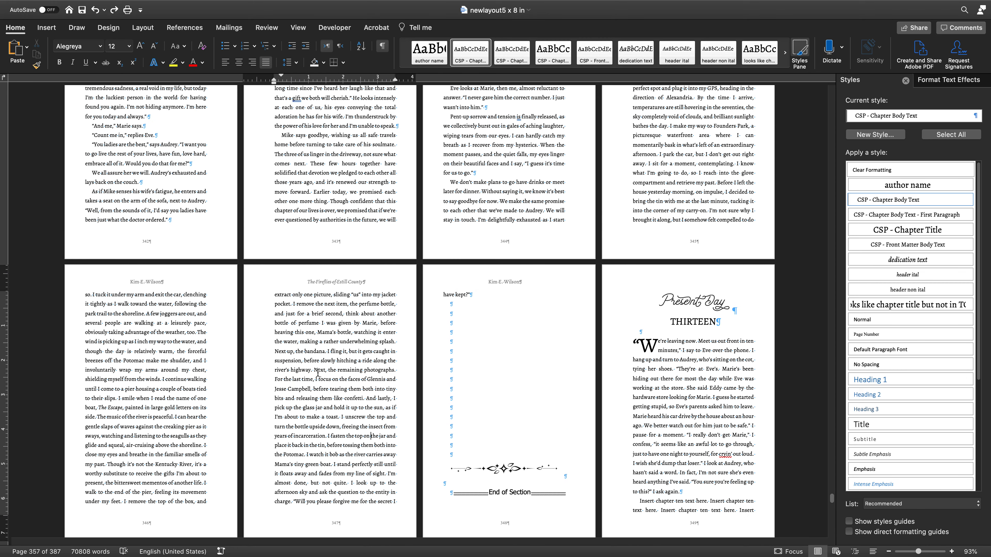
scroll(317, 374, down, 1)
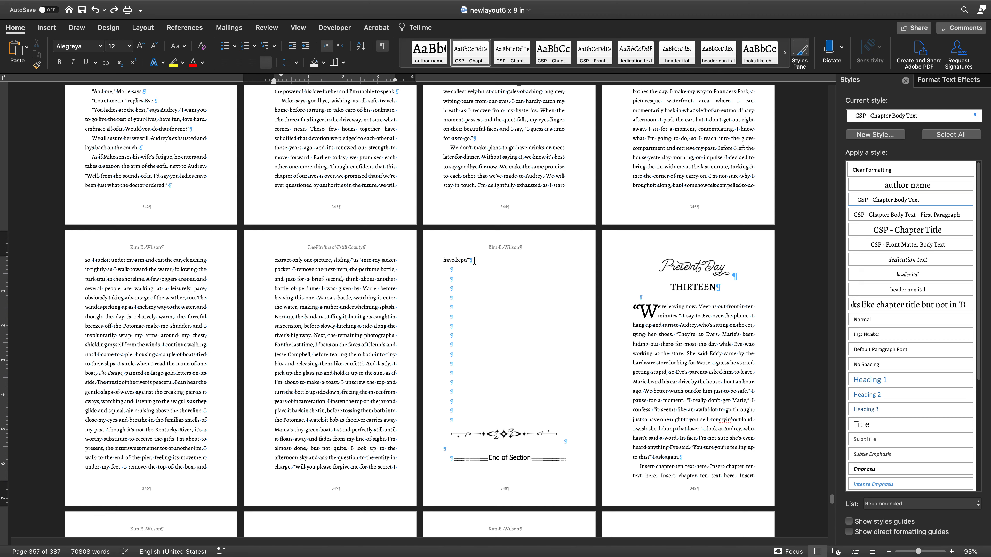
drag(474, 261, 450, 152)
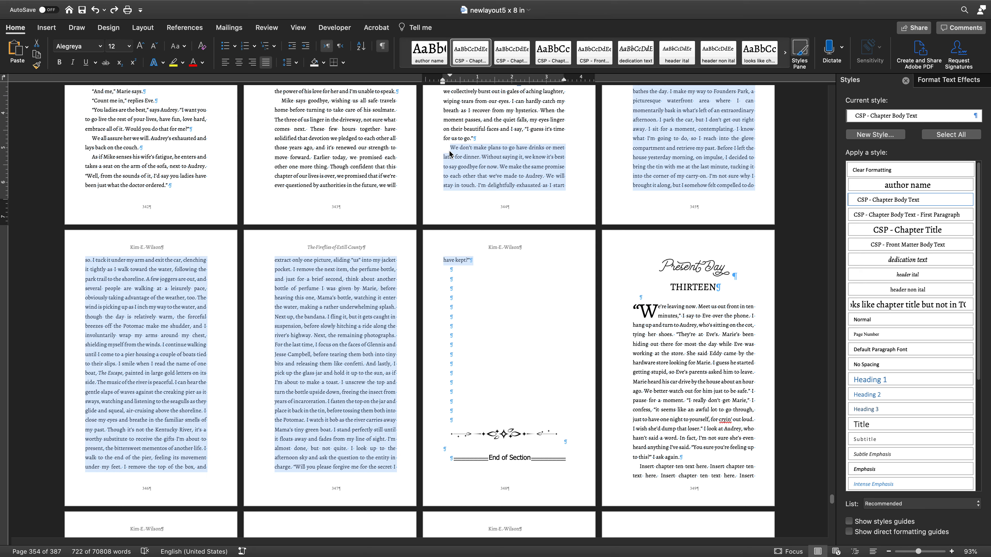
click(296, 63)
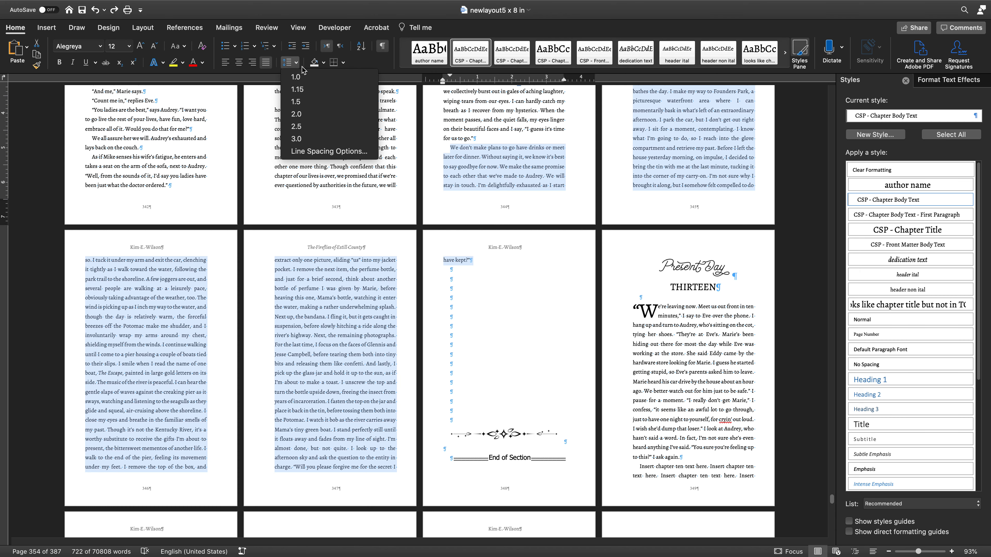
click(302, 151)
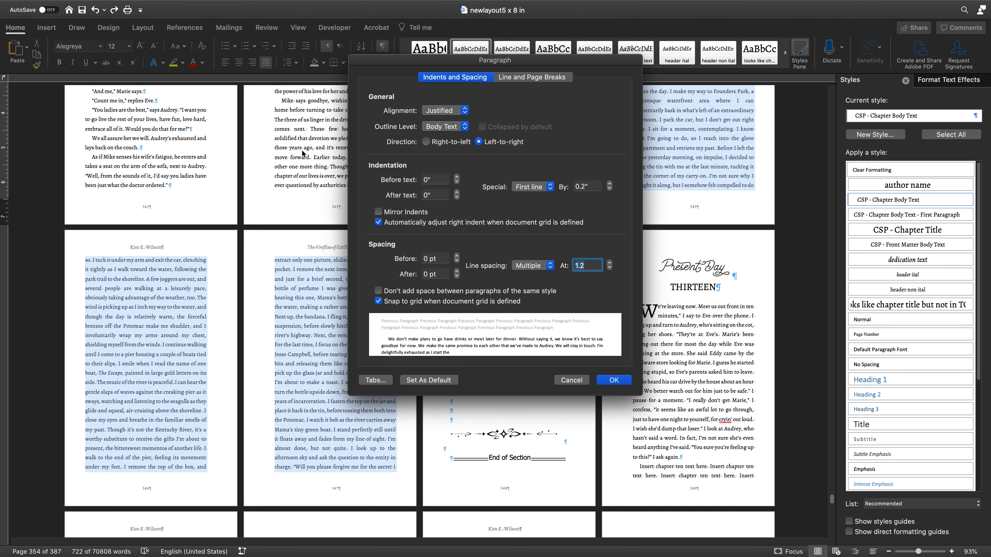
click(609, 268)
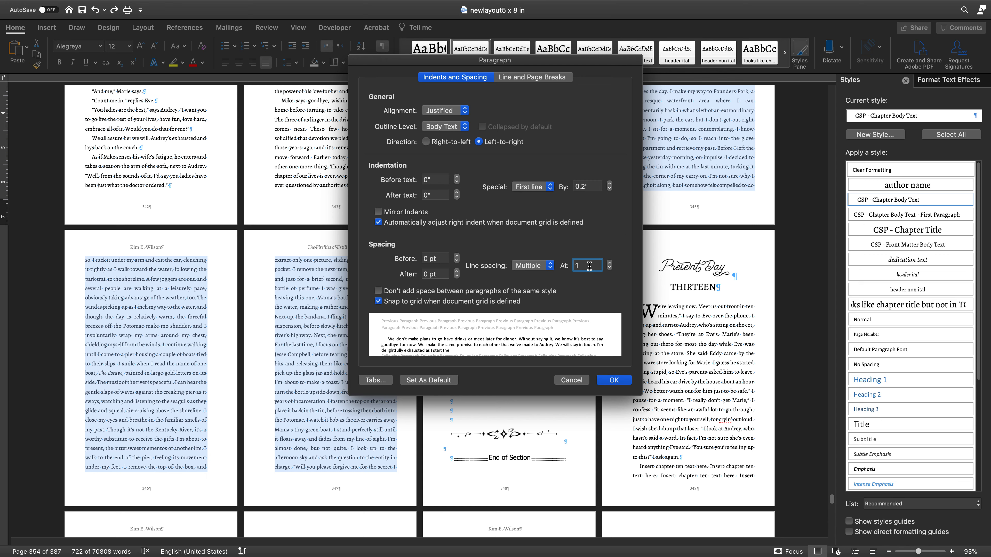
text(.1)
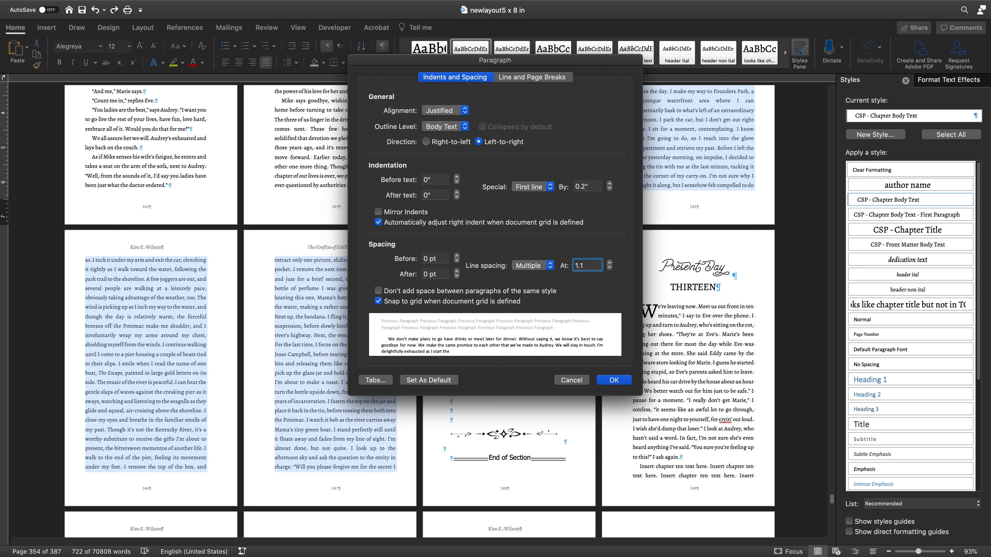
text(7)
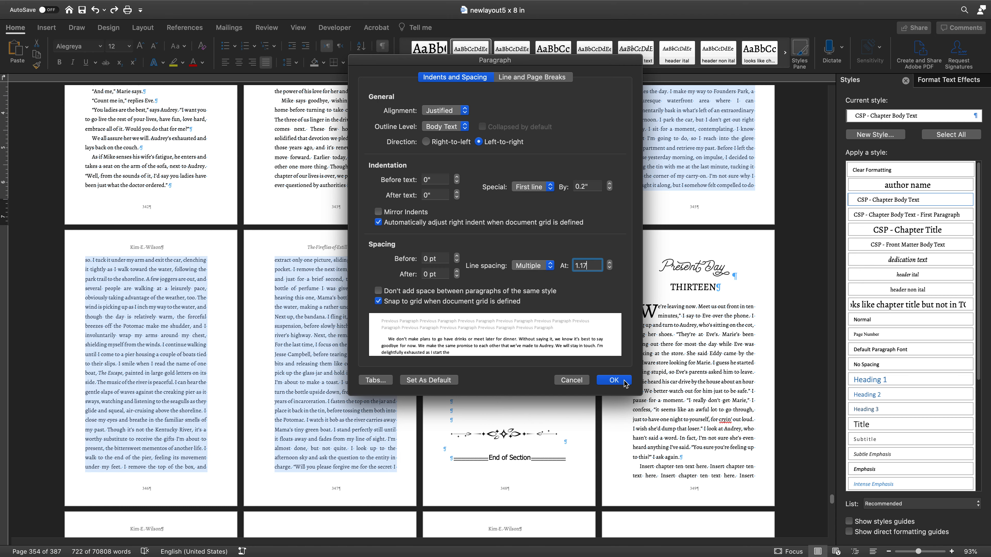
click(613, 380)
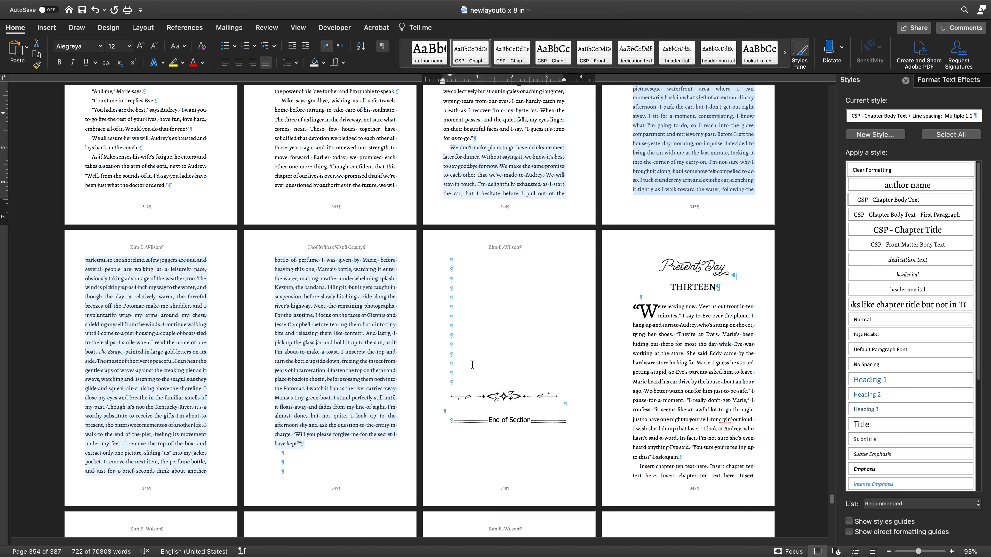
- Delete the blank paragraphs above the ornament on the section's last page
click(465, 368)
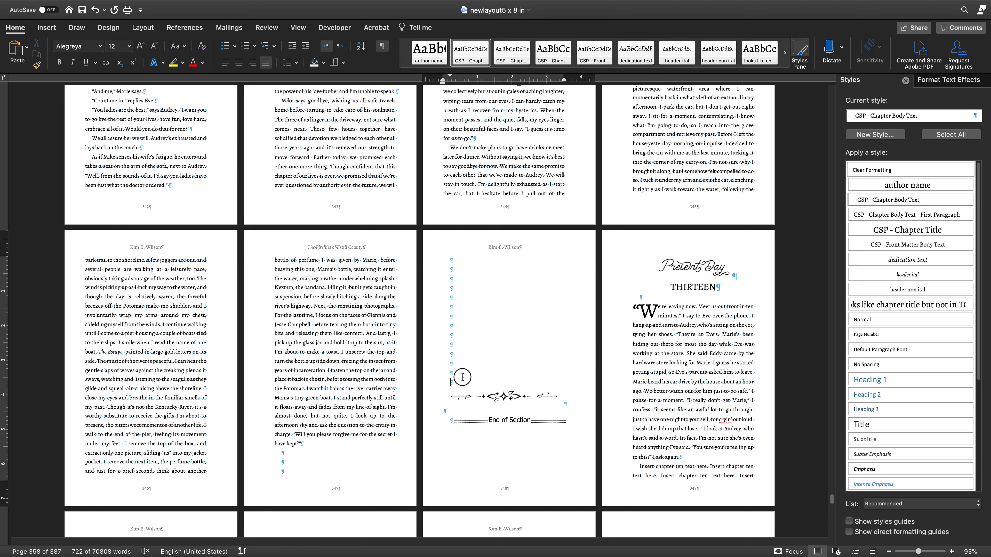
drag(465, 368, 458, 261)
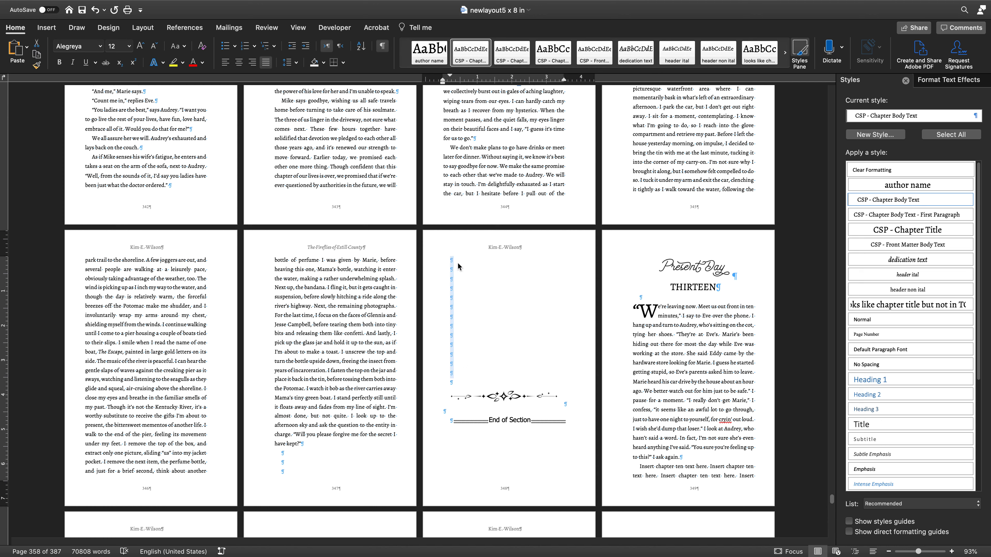
key(BackSpace)
key(BackSpace)
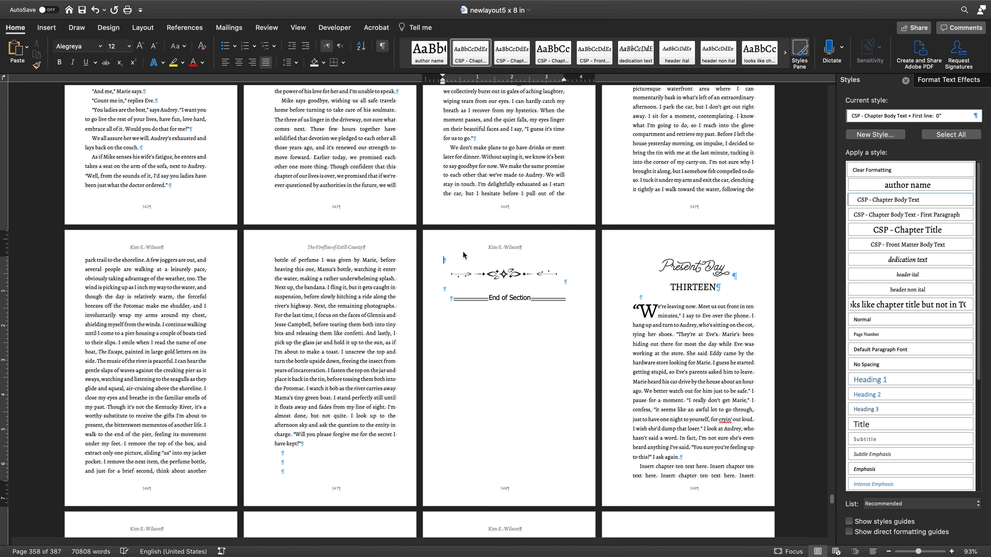
key(Delete)
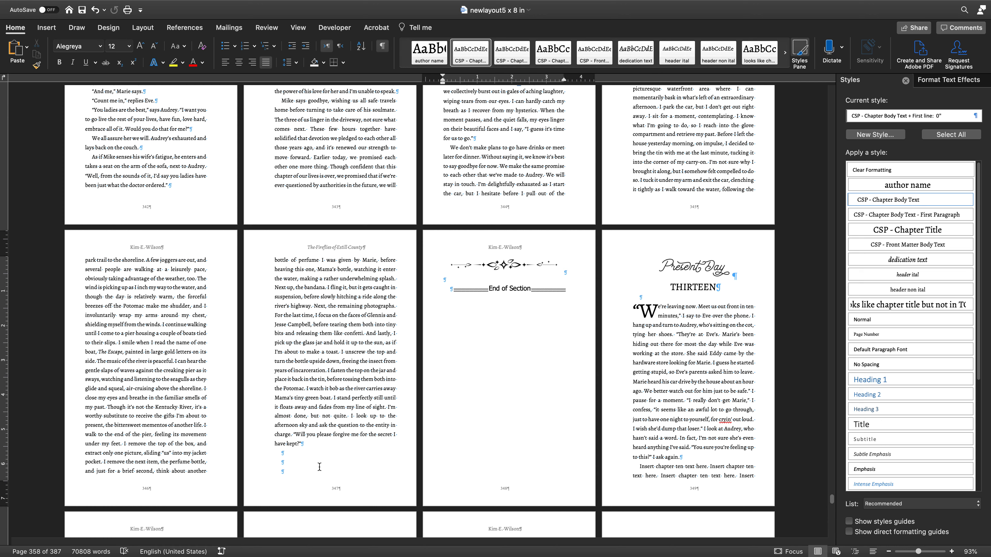
- Remove the surplus blank paragraphs after "have kept?" so the ornament moves up onto the same page as the text
click(308, 468)
key(BackSpace)
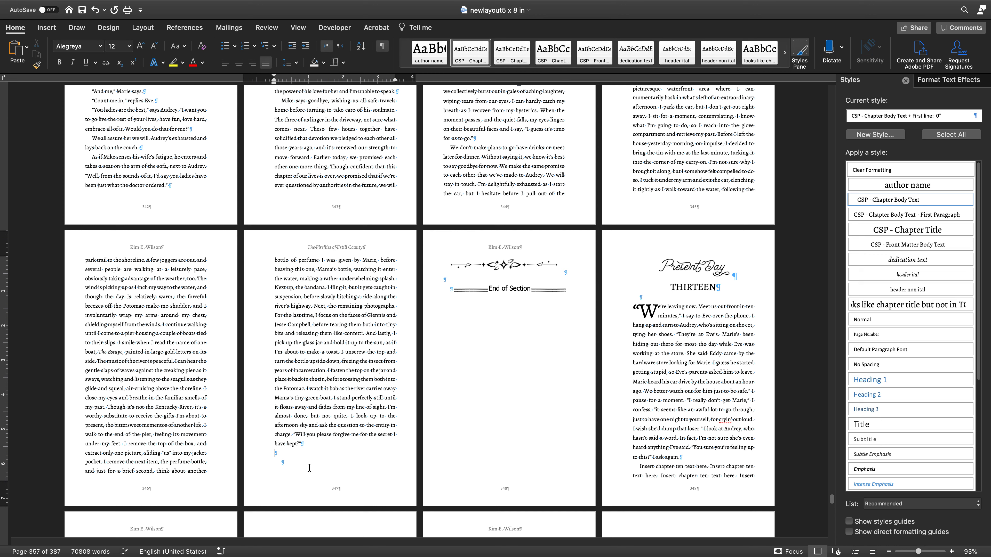
key(BackSpace)
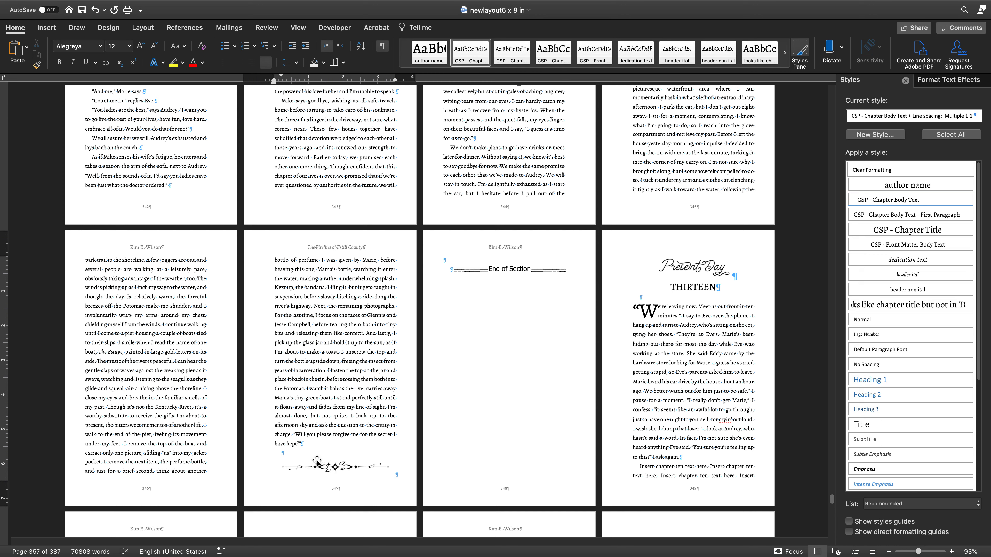
click(295, 457)
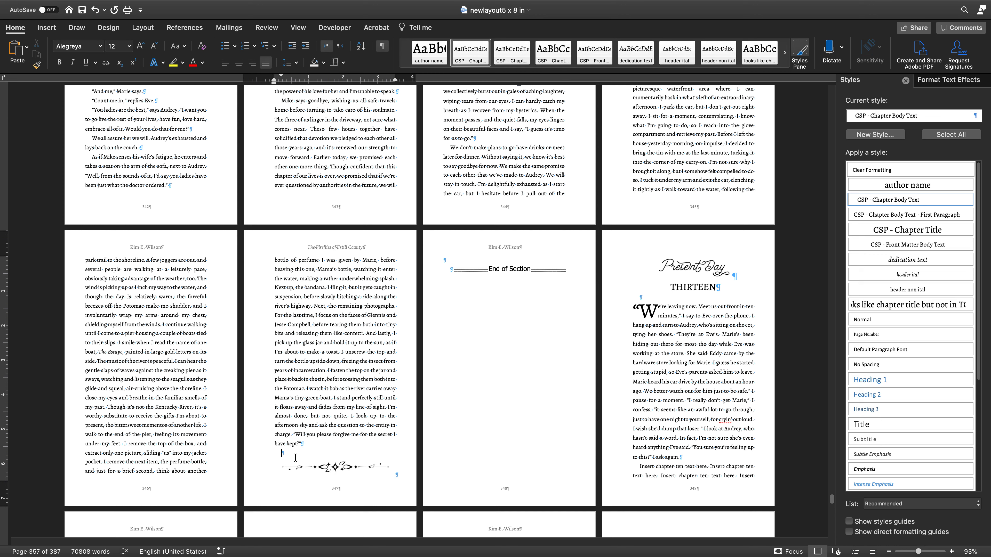
key(BackSpace)
- Delete the leftover empty paragraph and End of Section break on the page before chapter Thirteen
click(453, 269)
key(BackSpace)
key(BackSpace)
key(BackSpace)
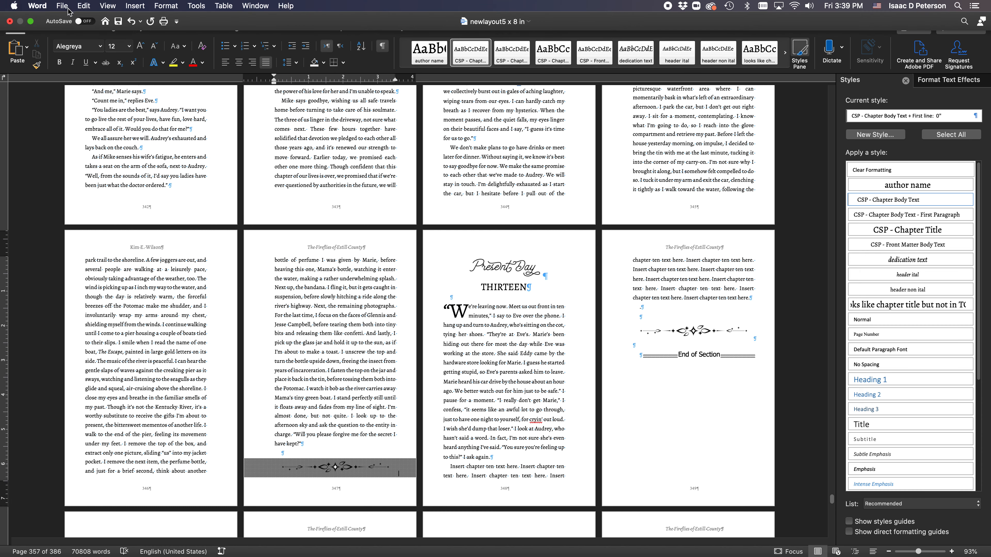
click(62, 5)
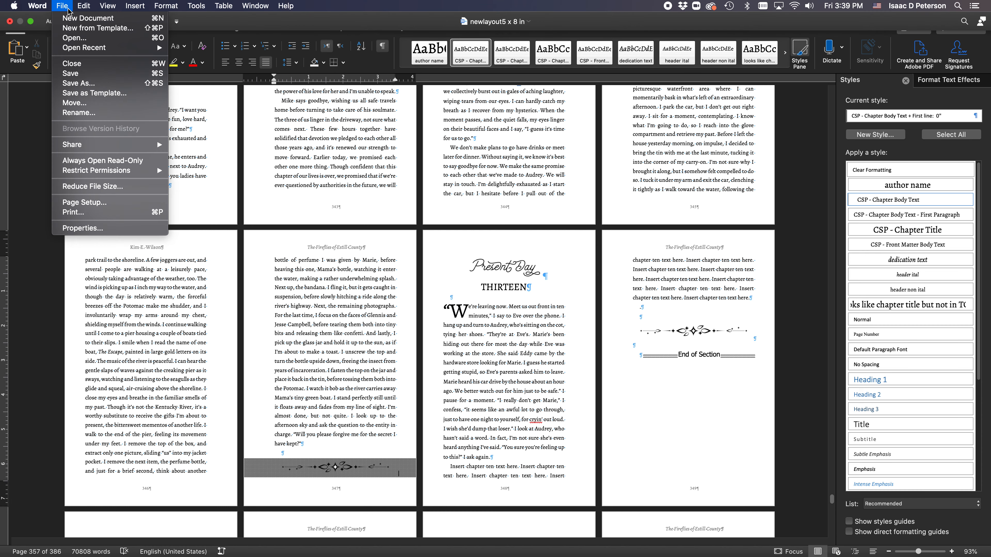
click(329, 122)
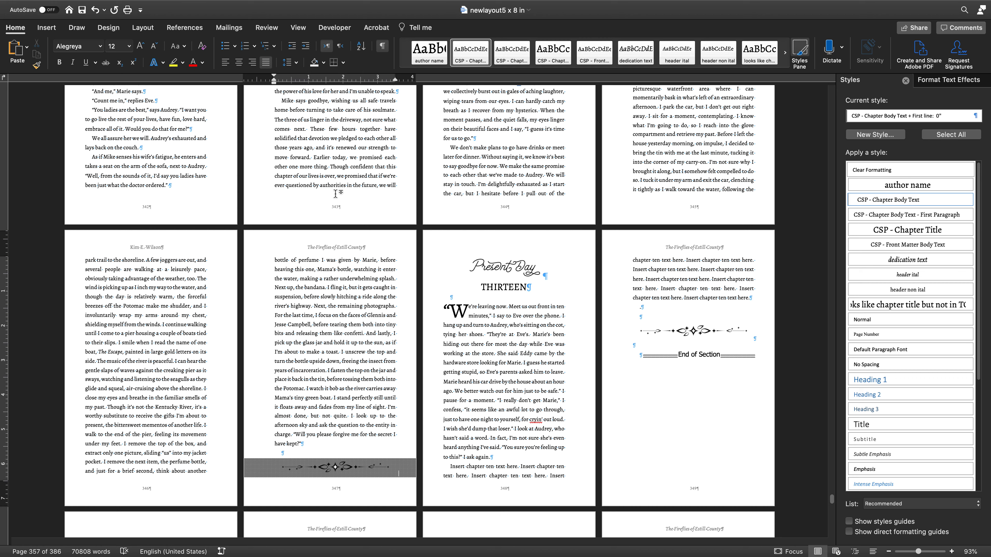
scroll(335, 193, up, 3)
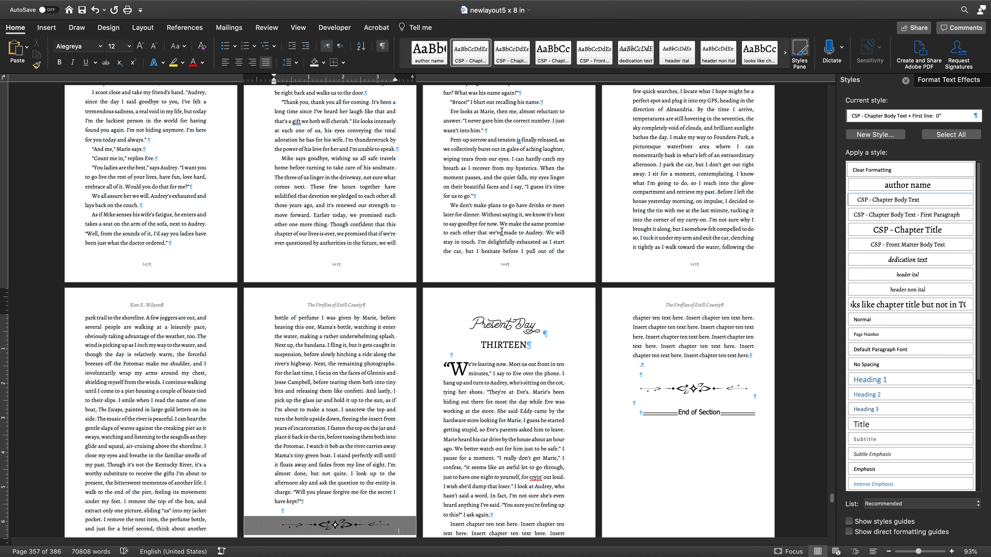
scroll(288, 253, down, 5)
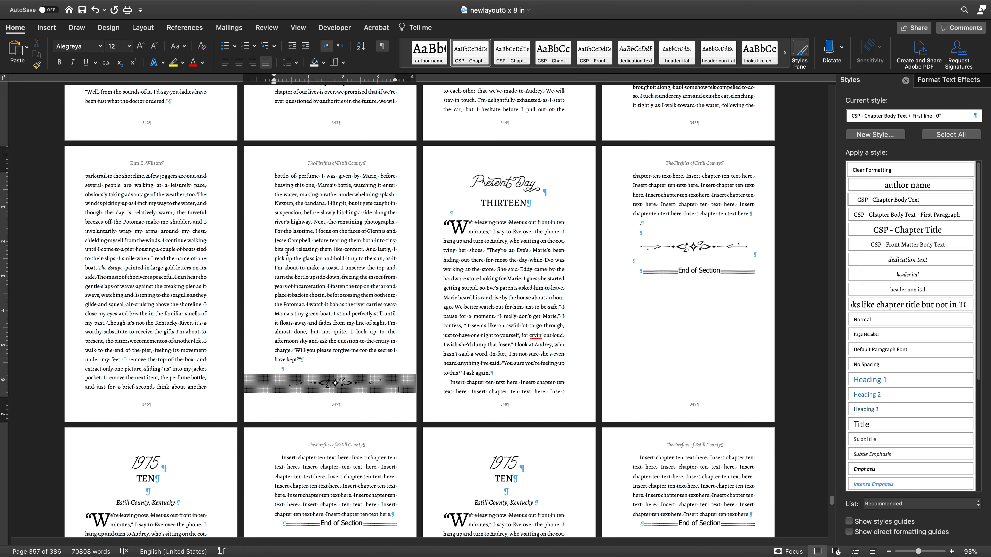